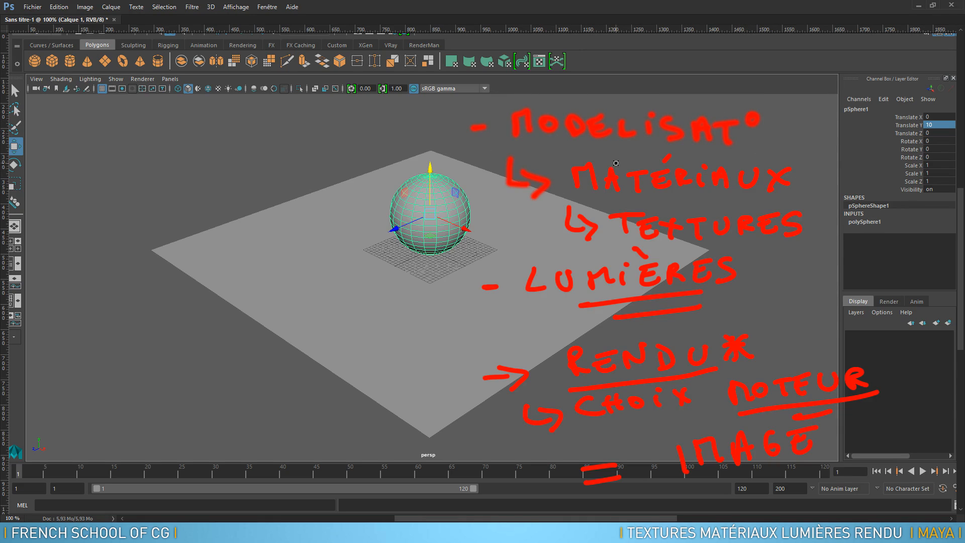
- Switch to Maya and open the Hypershade material editor, closing and reopening it once
key(alt+Tab)
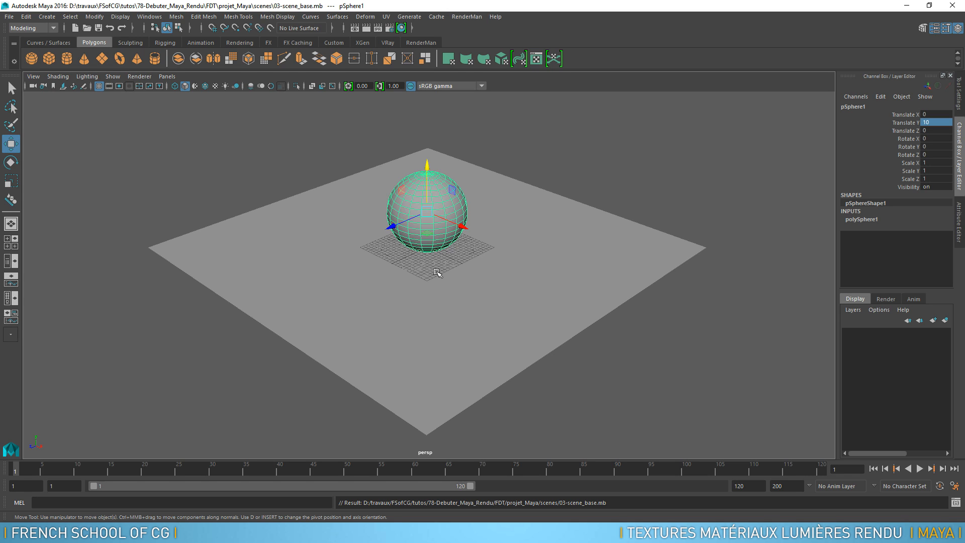
click(151, 18)
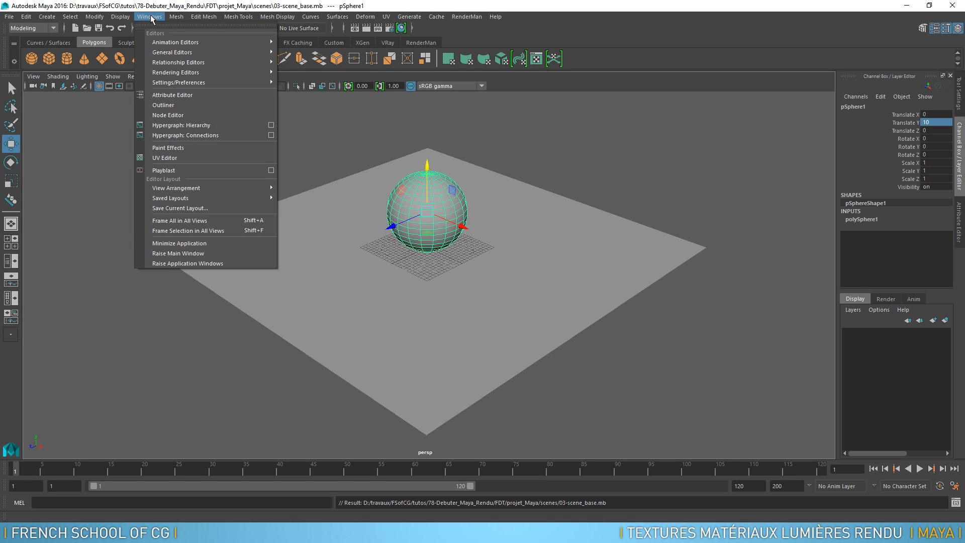
mouse_move(187, 71)
mouse_move(232, 76)
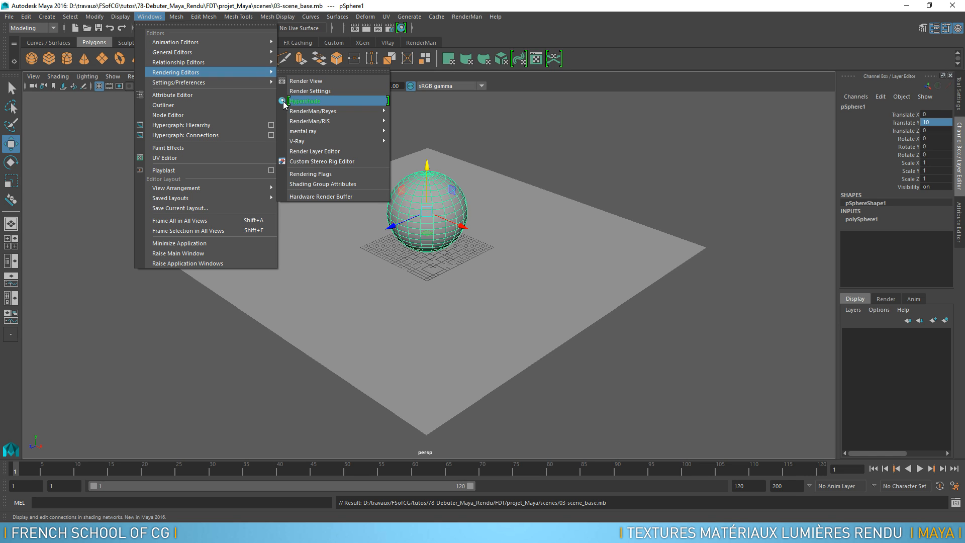
click(321, 101)
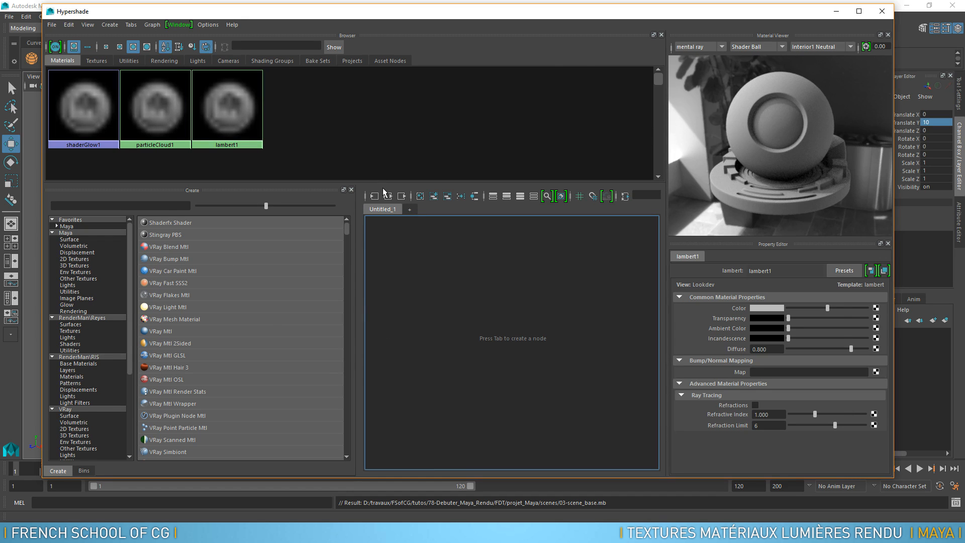
click(883, 15)
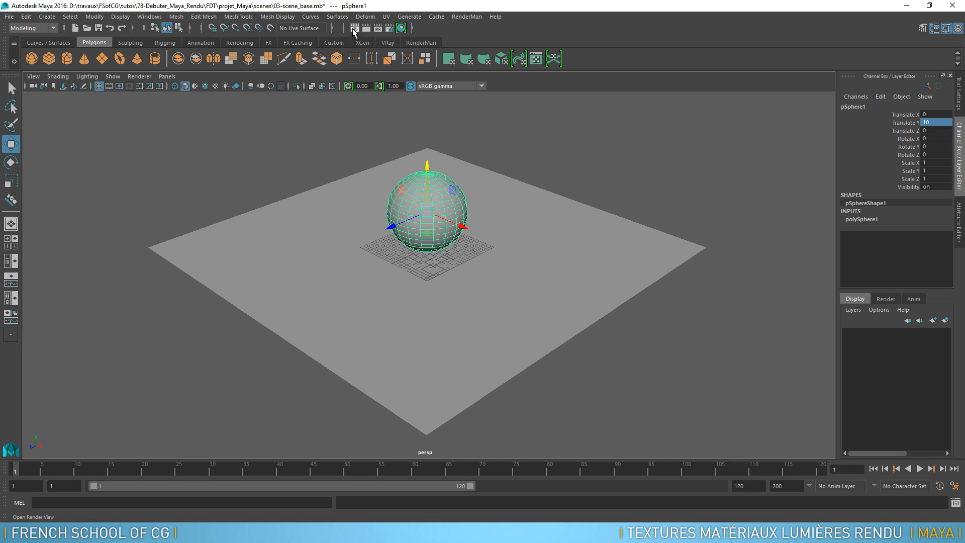
click(401, 29)
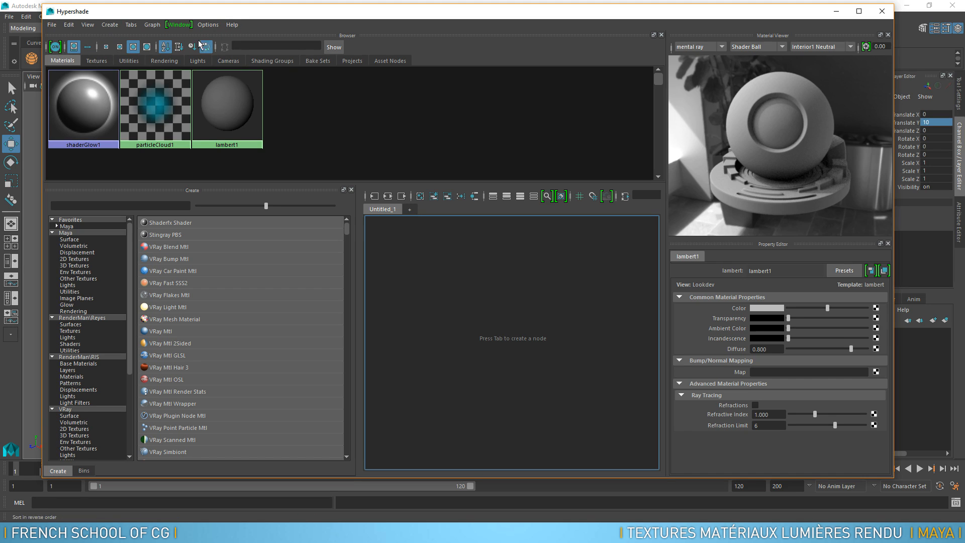
- Preview the material swatches at small, medium and extra-large sizes, and return them to the large size
click(106, 47)
click(120, 47)
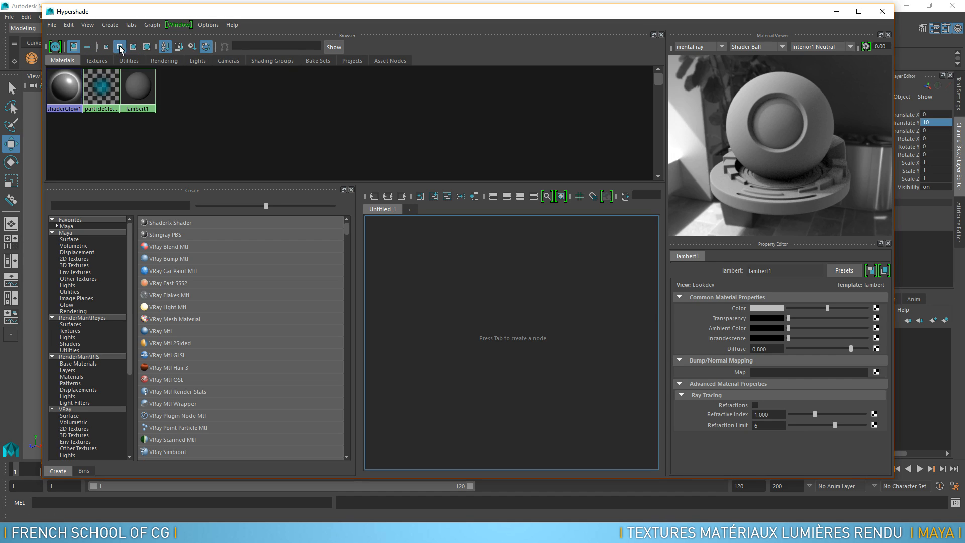
click(133, 47)
click(147, 47)
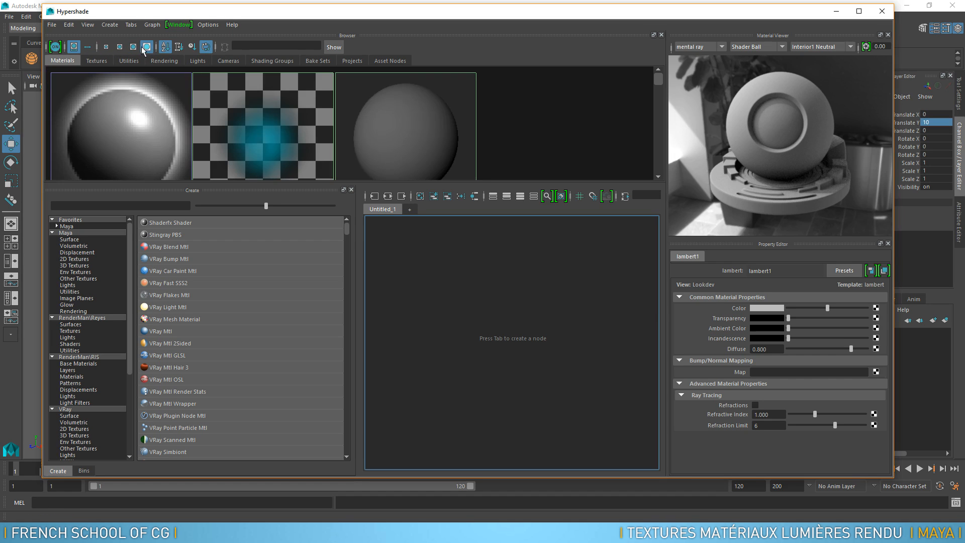
click(133, 46)
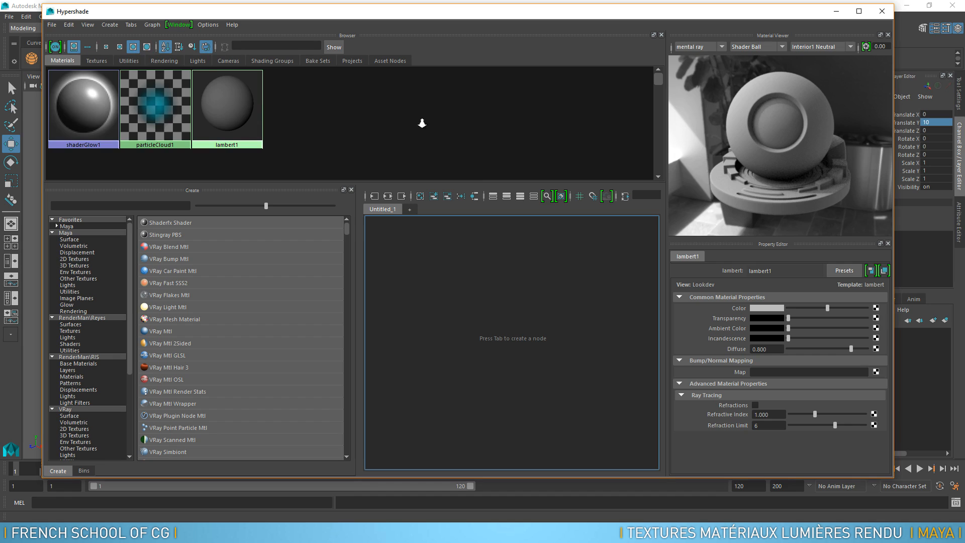
alt+right_drag(235, 132, 331, 130)
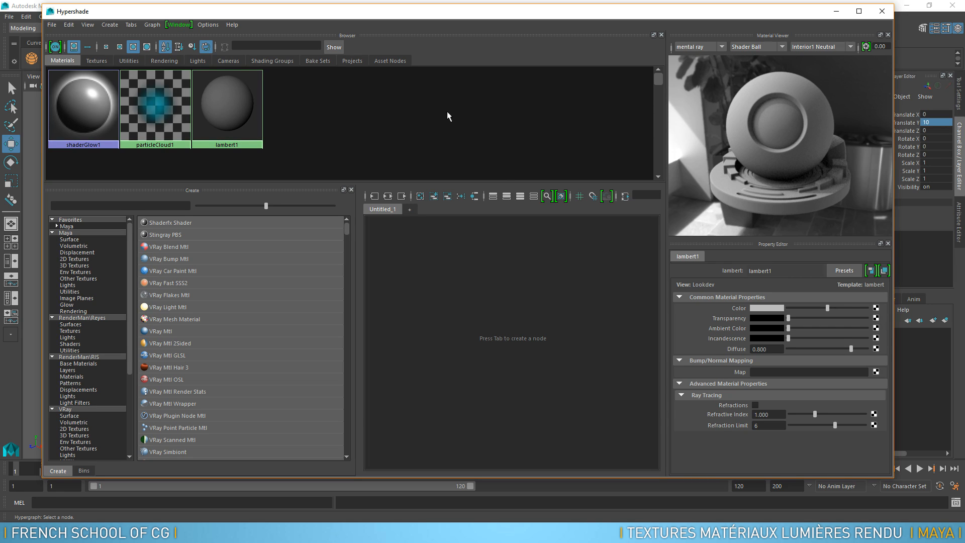
- Look through the Hypershade browser's node categories, from Textures and Rendering to Asset Nodes, and return to Materials
click(103, 59)
click(173, 62)
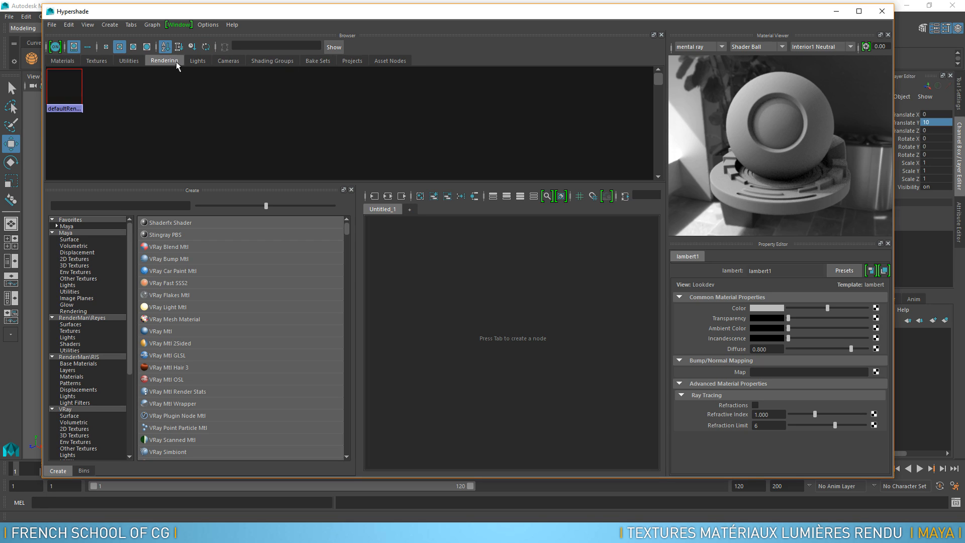
click(200, 61)
click(232, 62)
click(272, 62)
click(317, 62)
click(352, 62)
click(391, 62)
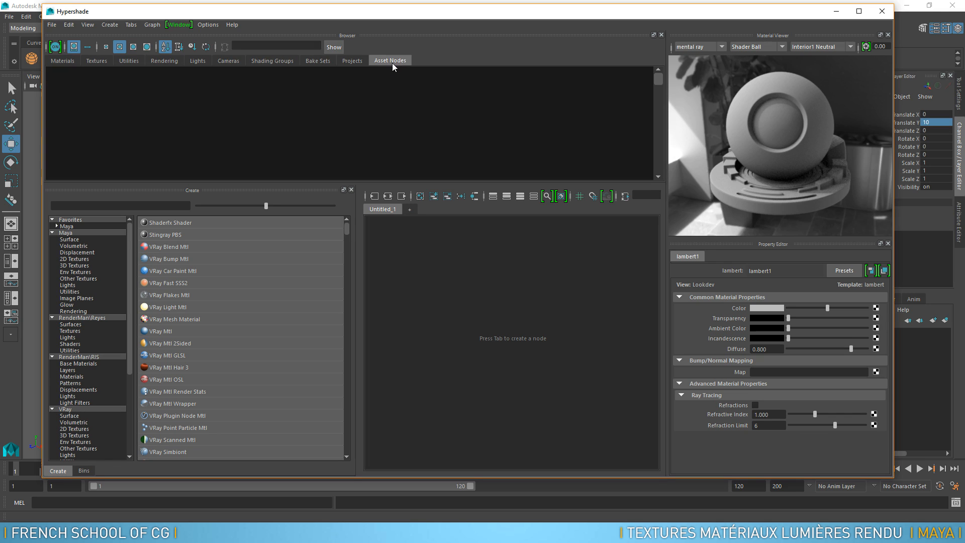
click(68, 60)
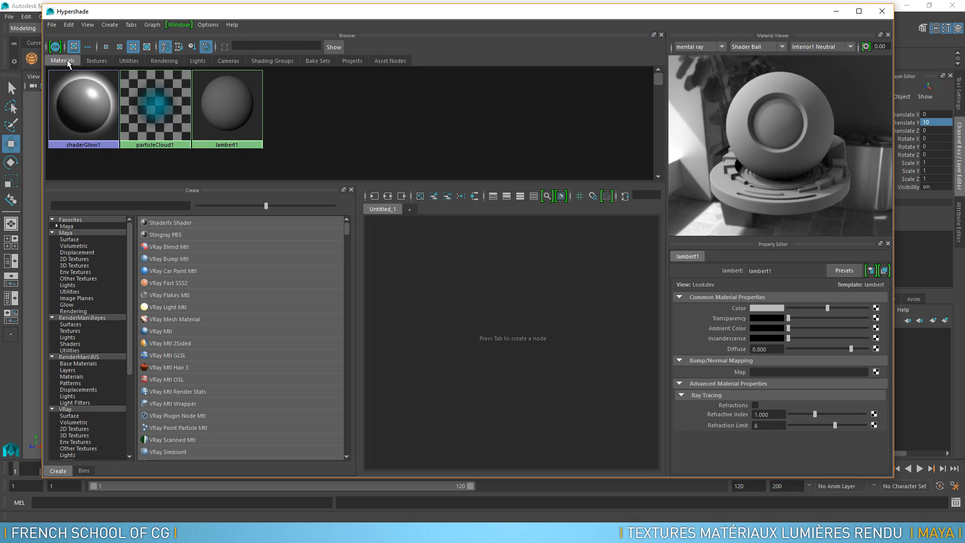
click(198, 60)
click(230, 62)
click(258, 60)
click(317, 62)
click(358, 61)
click(381, 60)
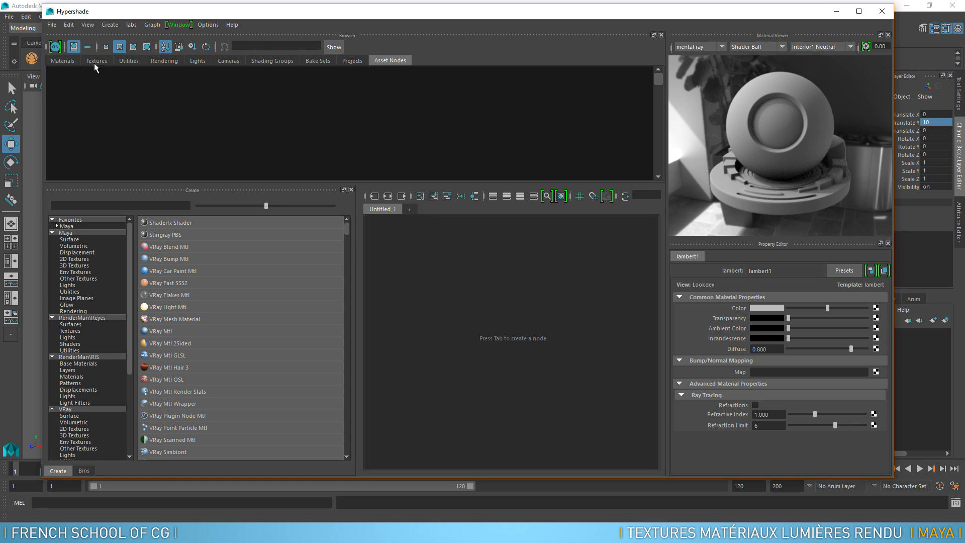
click(62, 62)
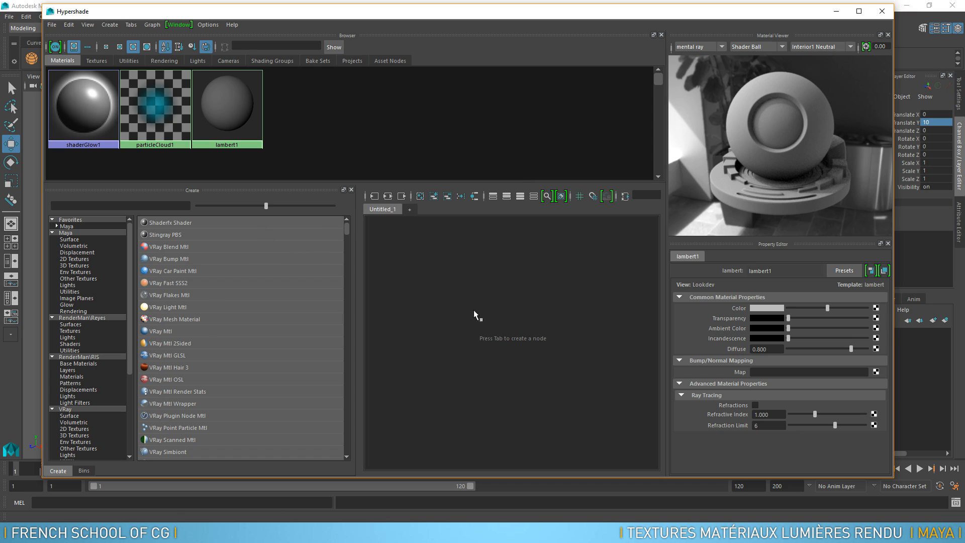
- Undock the Hypershade's Create panel and dock it back as a tab beside Bins
click(344, 191)
drag(301, 182, 98, 227)
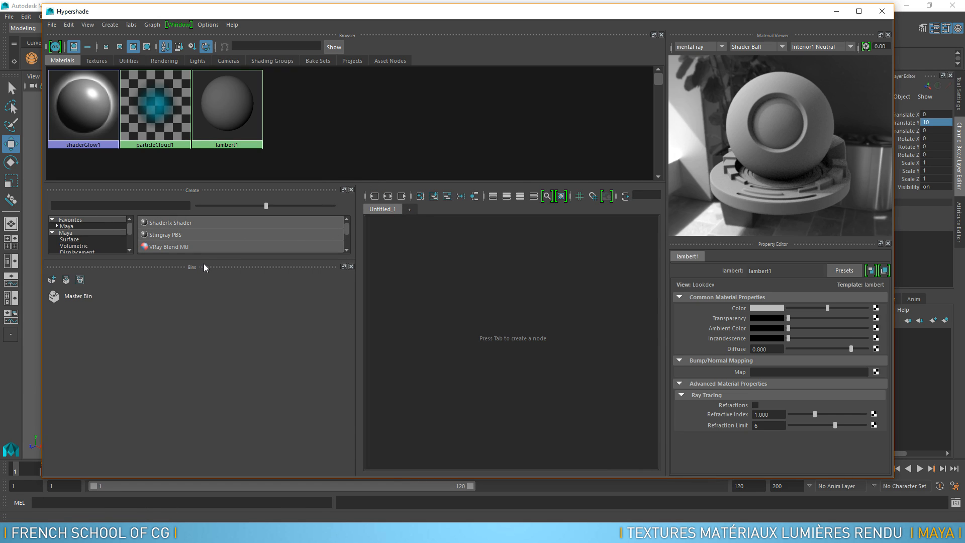
drag(238, 192, 68, 341)
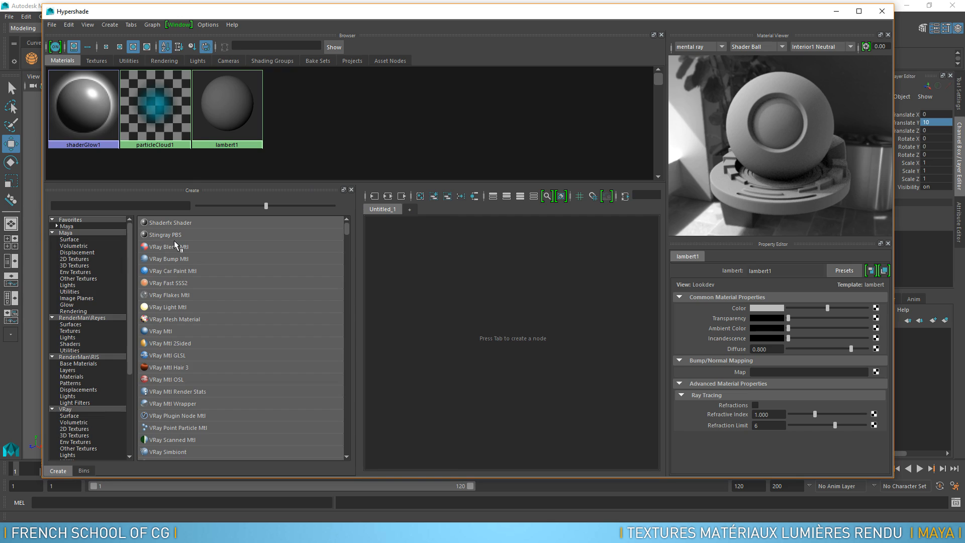
click(91, 471)
click(60, 472)
- Create a Blinn material from the Maya surface shaders in the Hypershade
drag(537, 16, 535, 36)
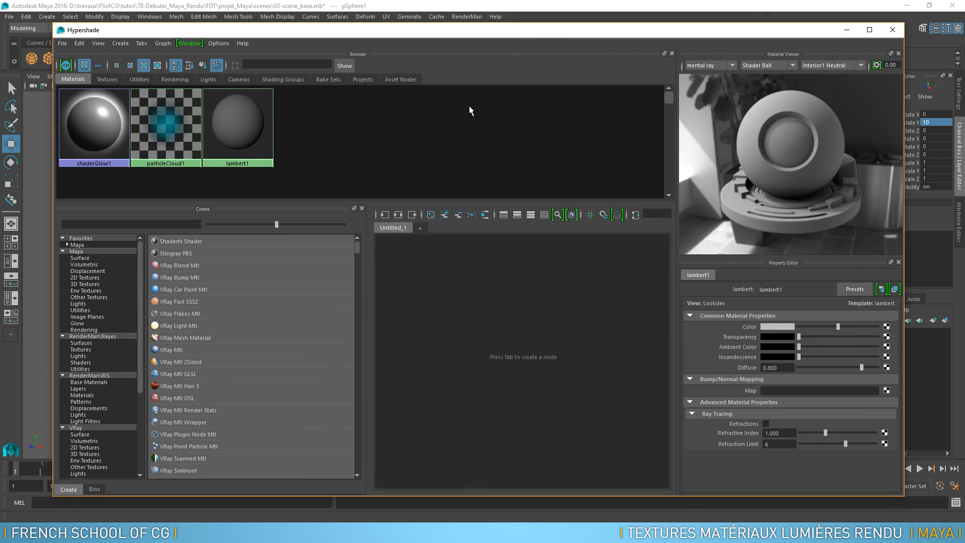
click(81, 258)
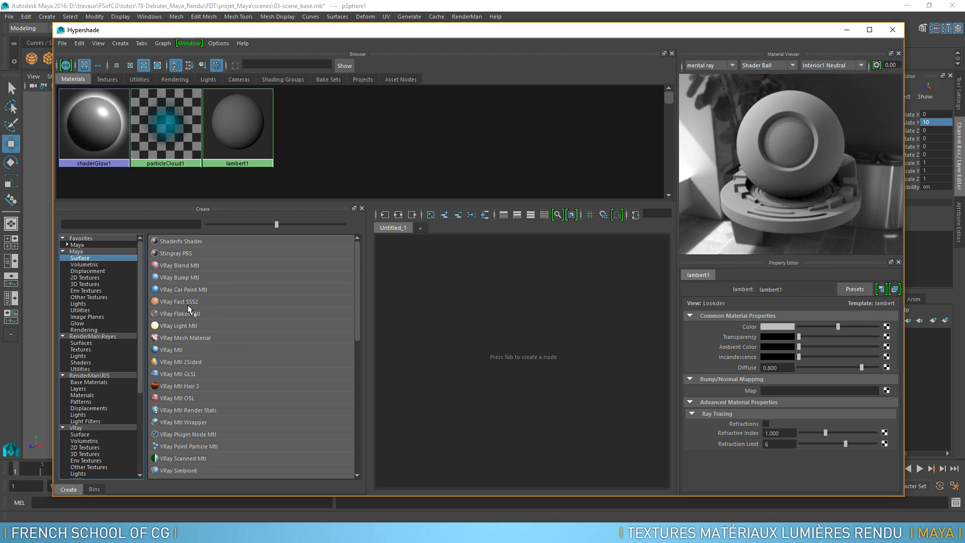
drag(362, 275, 356, 255)
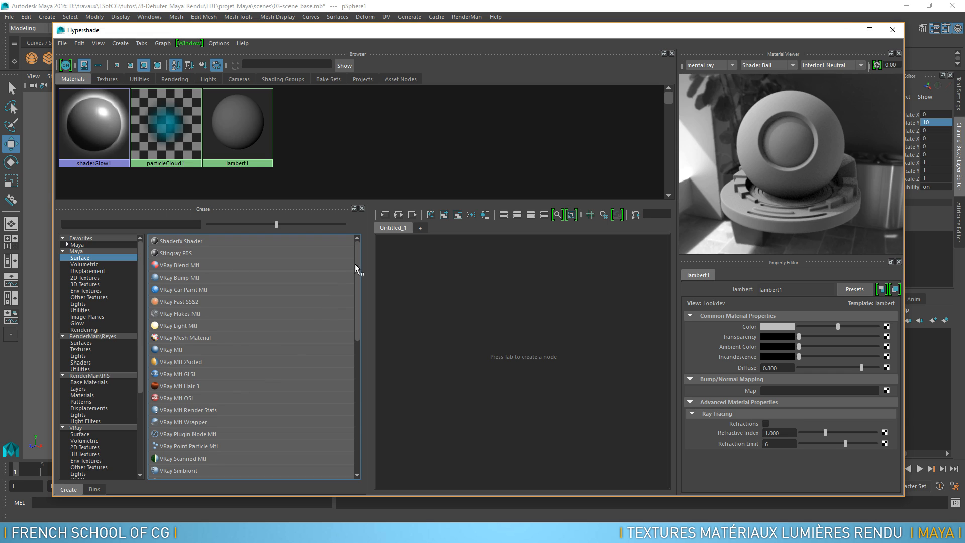
drag(358, 252, 363, 382)
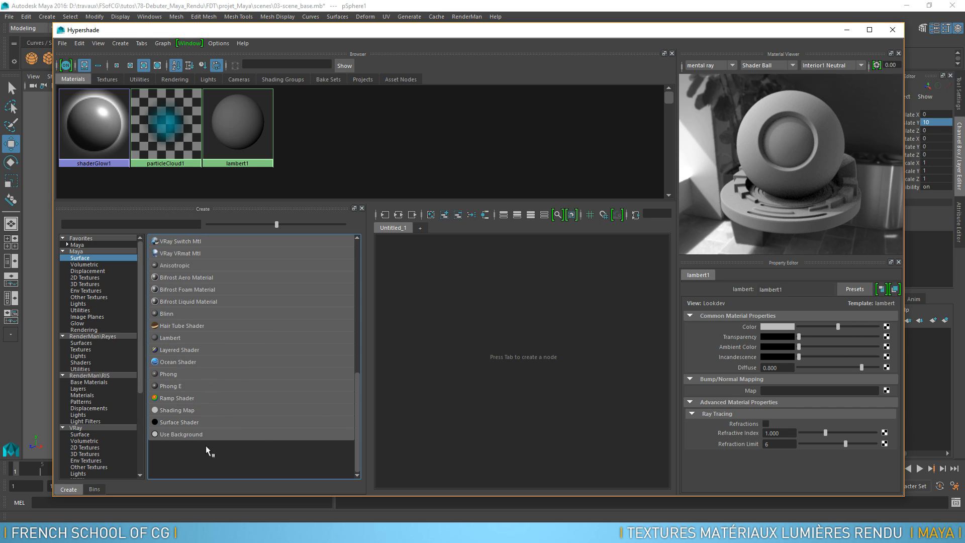
click(176, 313)
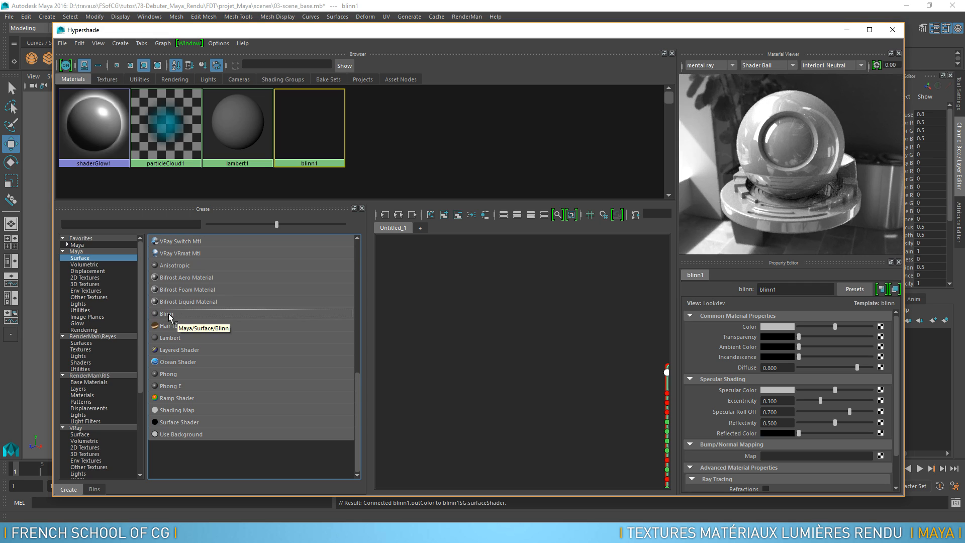
- Create a second Blinn material in the graph area and move its material and shading group nodes clear of blinn1
drag(153, 316, 507, 324)
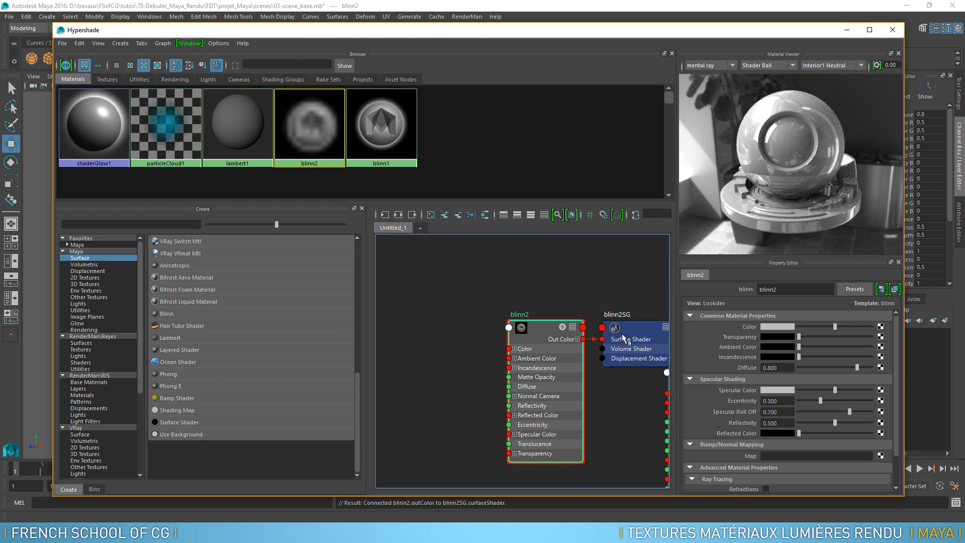
alt+right_drag(630, 348, 597, 351)
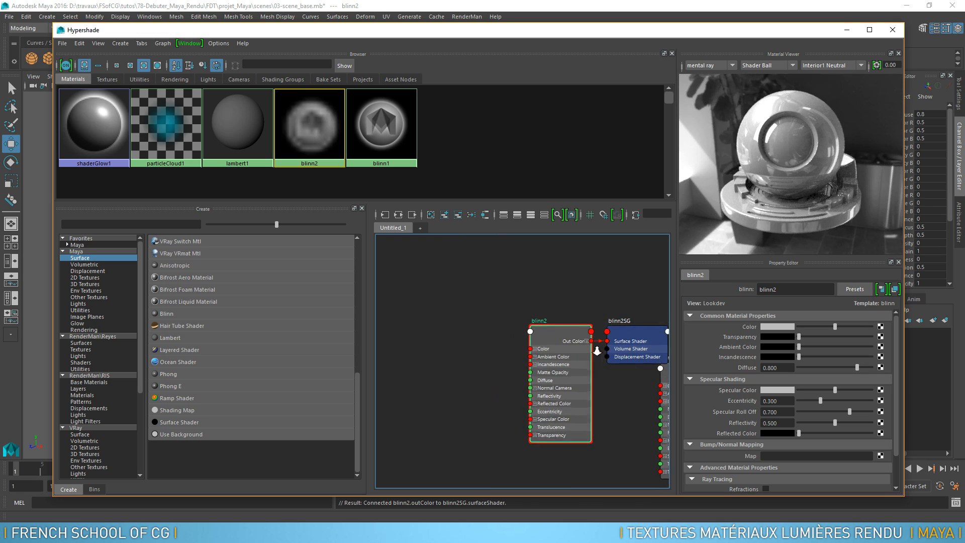
alt+middle_drag(621, 354, 501, 297)
alt+right_drag(565, 324, 498, 333)
drag(497, 333, 460, 336)
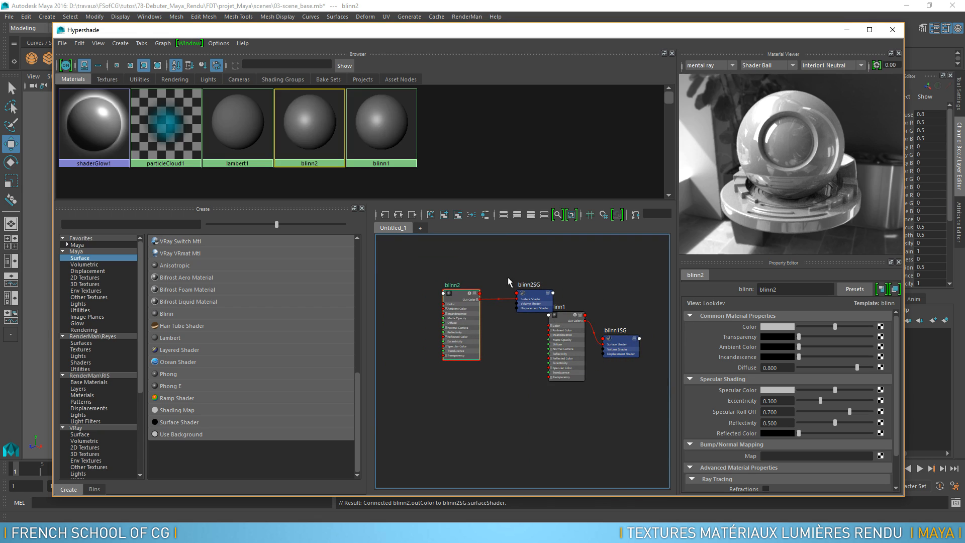
drag(538, 298, 523, 269)
drag(468, 302, 440, 280)
drag(528, 271, 505, 276)
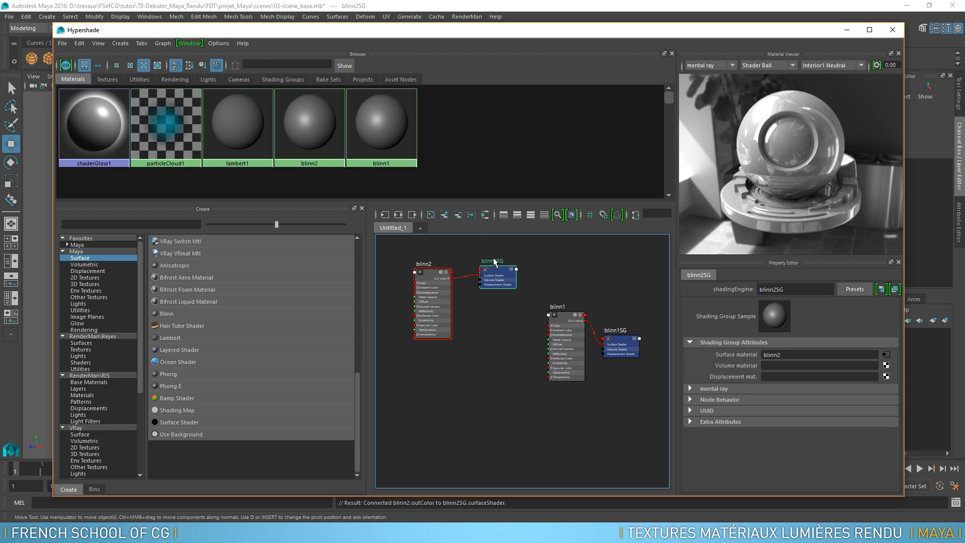
- Delete the second Blinn material, blinn2
click(441, 284)
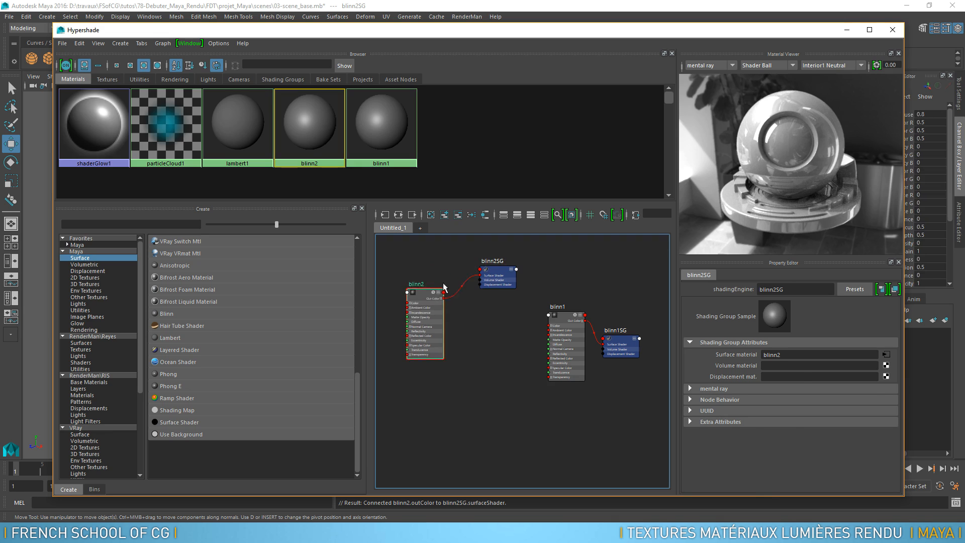
click(386, 150)
click(309, 117)
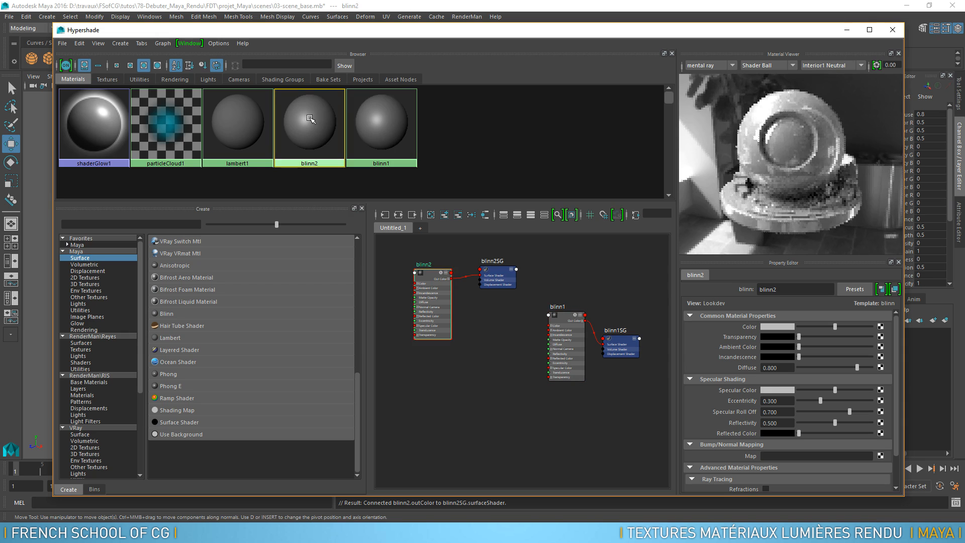
key(Delete)
- Frame the blinn1 network in the graph area and move the blinn1SG shading group node higher beside the material node
click(309, 117)
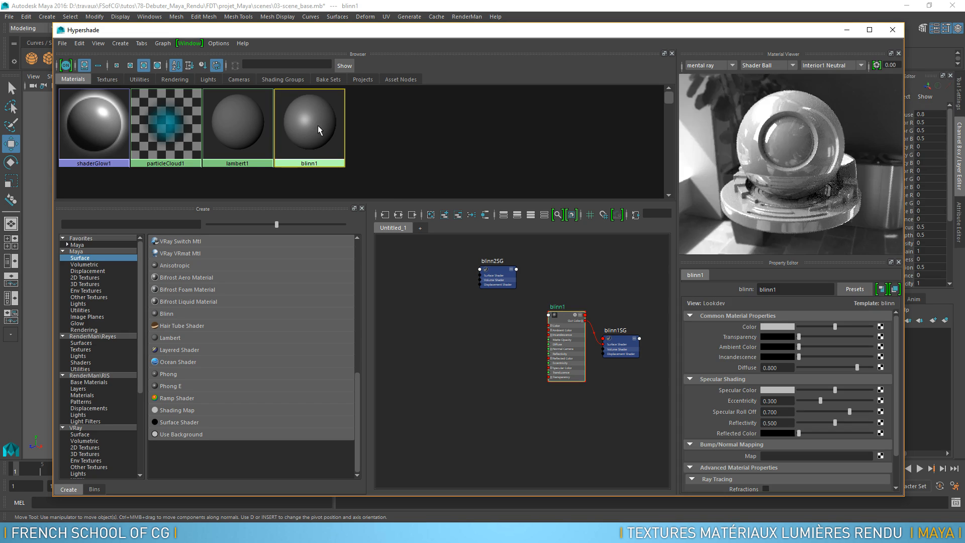
key(f)
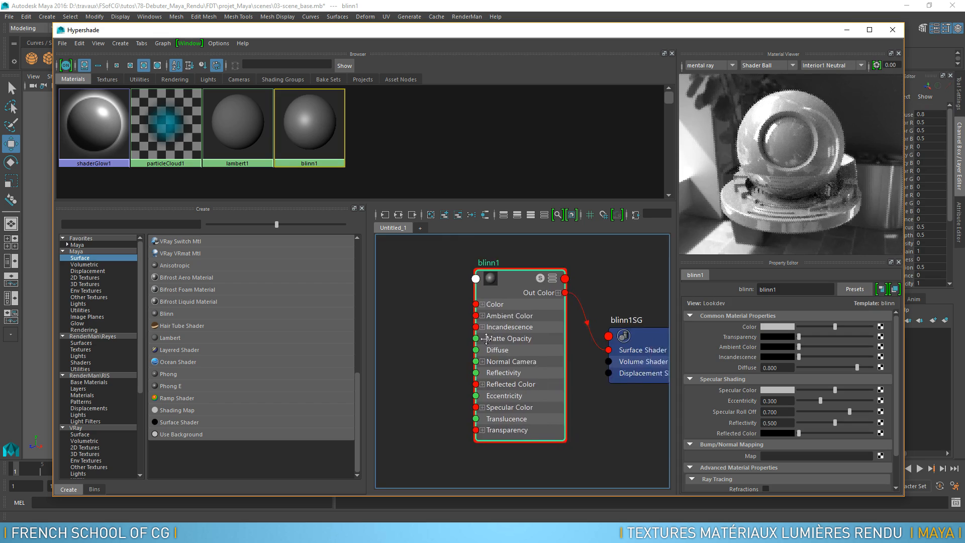
drag(440, 255, 626, 426)
key(a)
drag(501, 286, 540, 461)
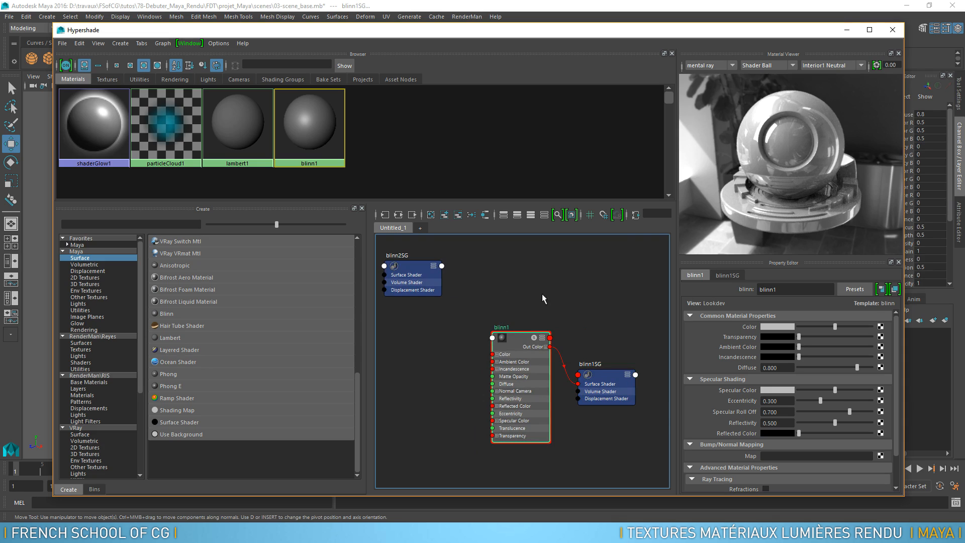
key(f)
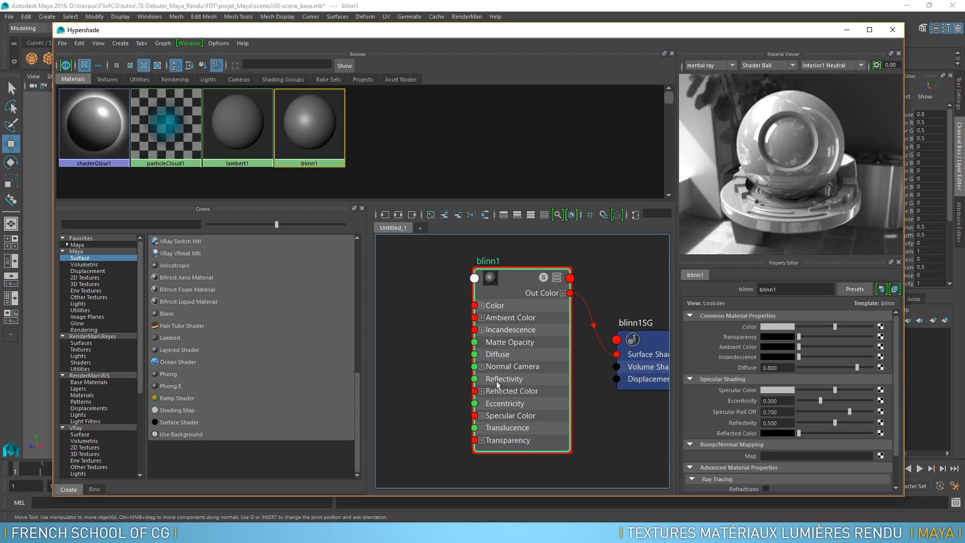
mouse_move(531, 291)
mouse_down()
mouse_move(515, 295)
mouse_move(511, 280)
mouse_move(530, 291)
mouse_up()
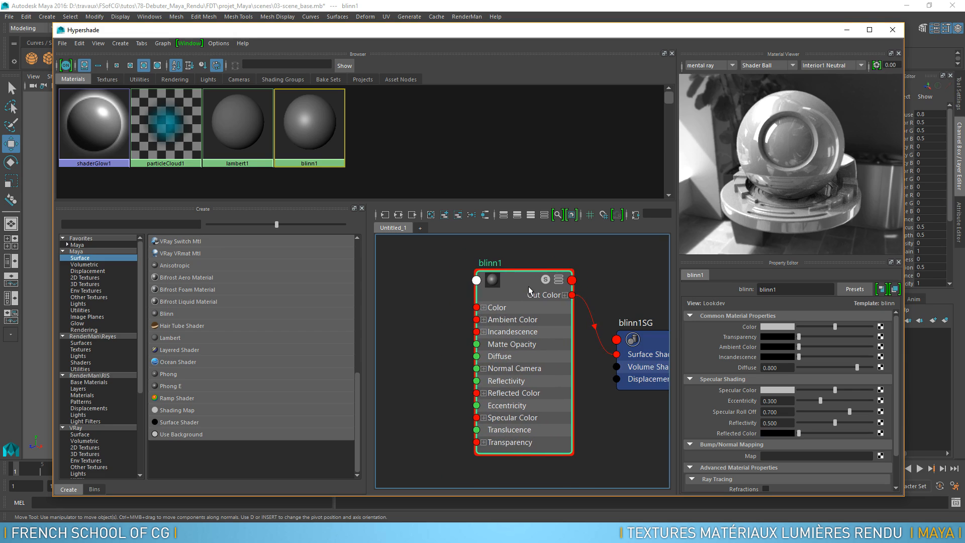
key(a)
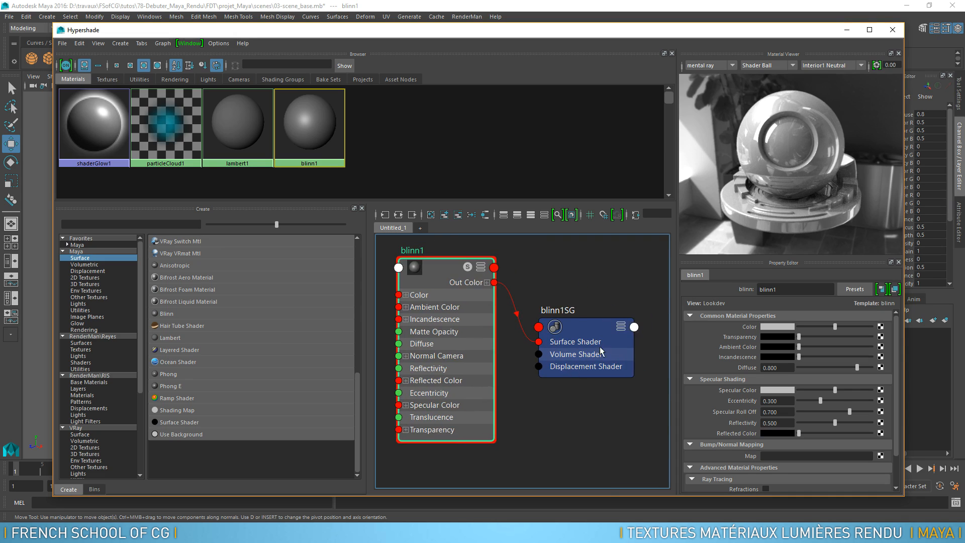
drag(589, 340, 601, 293)
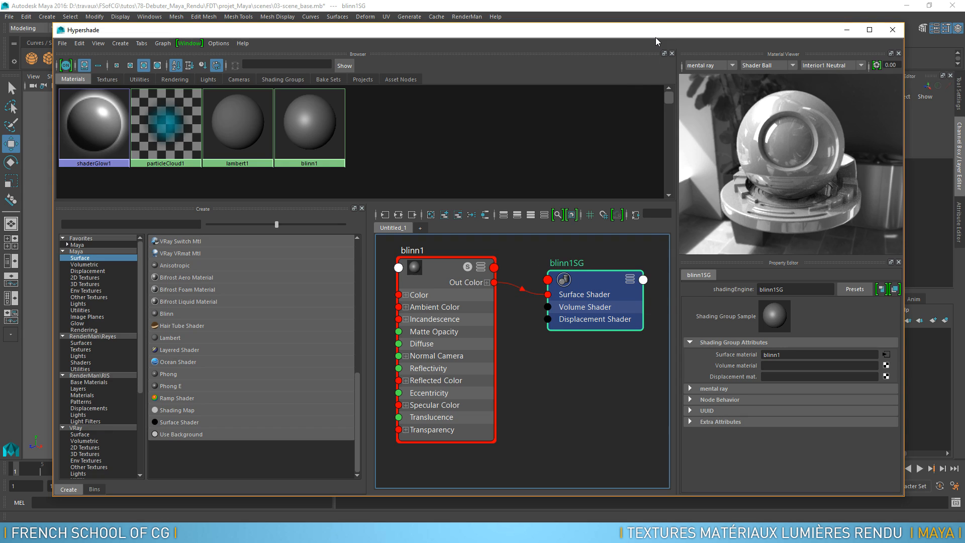
- Move the Hypershade window down to uncover the sphere and assign the blinn1 material to it
drag(638, 30, 569, 238)
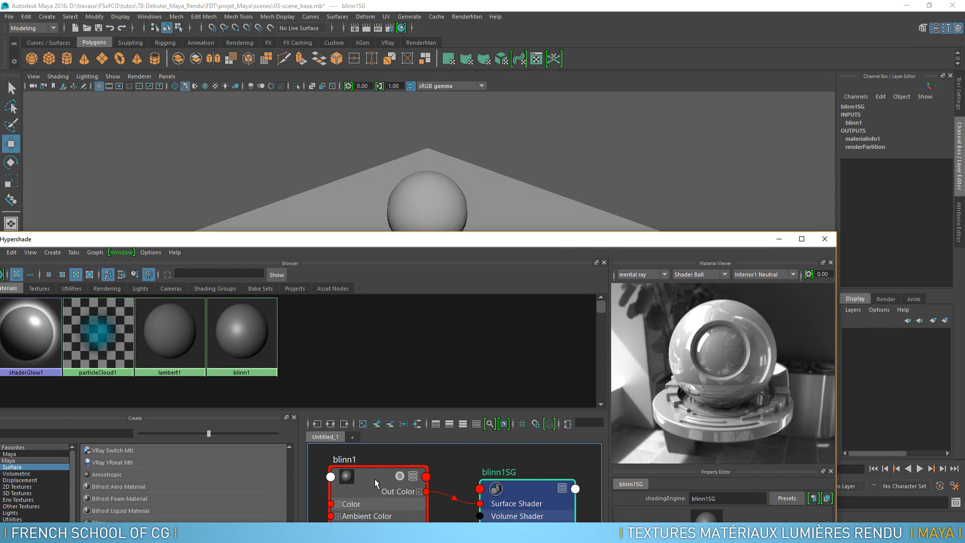
middle_drag(375, 452, 385, 351)
middle_drag(401, 286, 430, 212)
drag(449, 250, 474, 122)
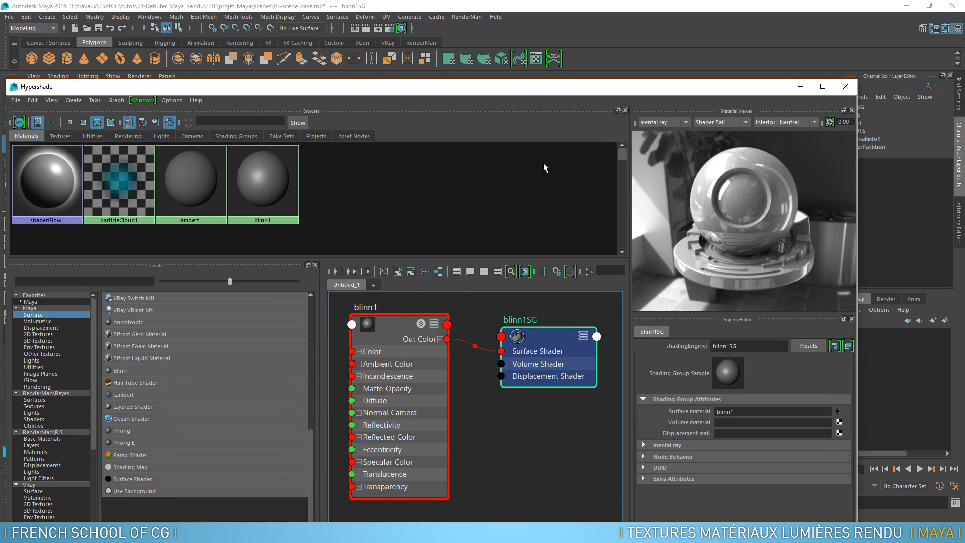
- Lower the Hypershade window out of the way and examine the shading on the sphere up close in the viewport
drag(560, 91, 517, 453)
alt+right_drag(425, 233, 625, 223)
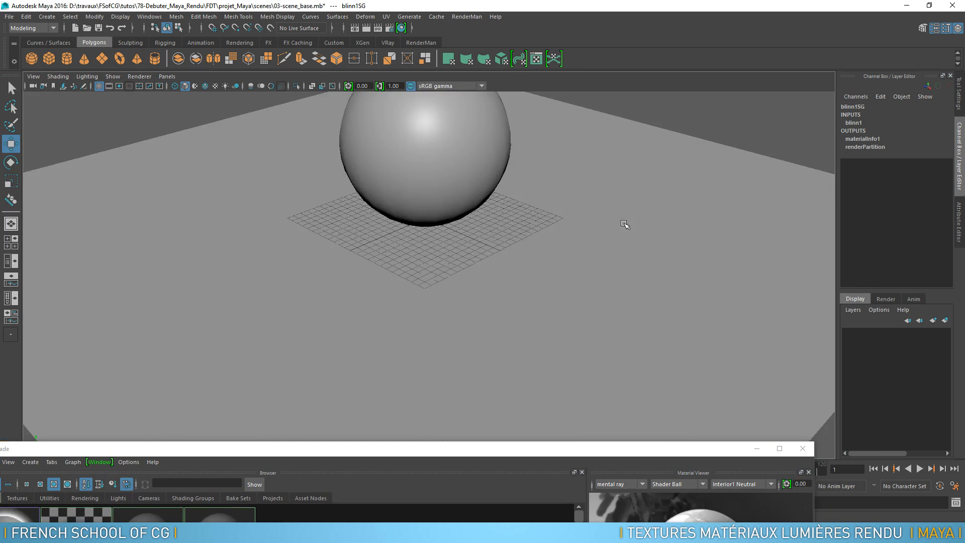
alt+middle_drag(579, 212, 575, 309)
alt+drag(574, 309, 436, 297)
alt+right_drag(435, 297, 483, 297)
alt+drag(483, 298, 502, 317)
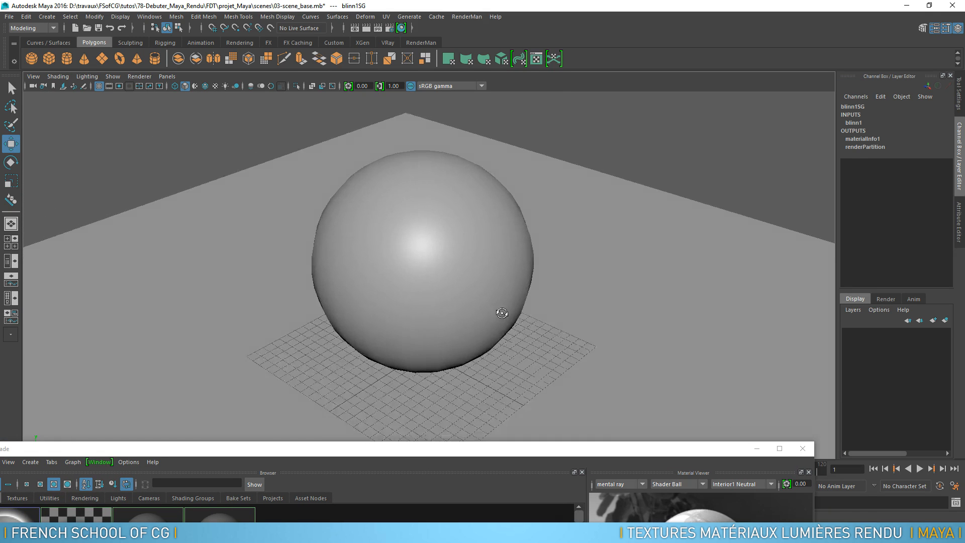
alt+middle_drag(490, 322, 507, 307)
- Show the blinn1 material attributes of the sphere in the Attribute Editor and bring the Hypershade window back up over the viewport
click(472, 239)
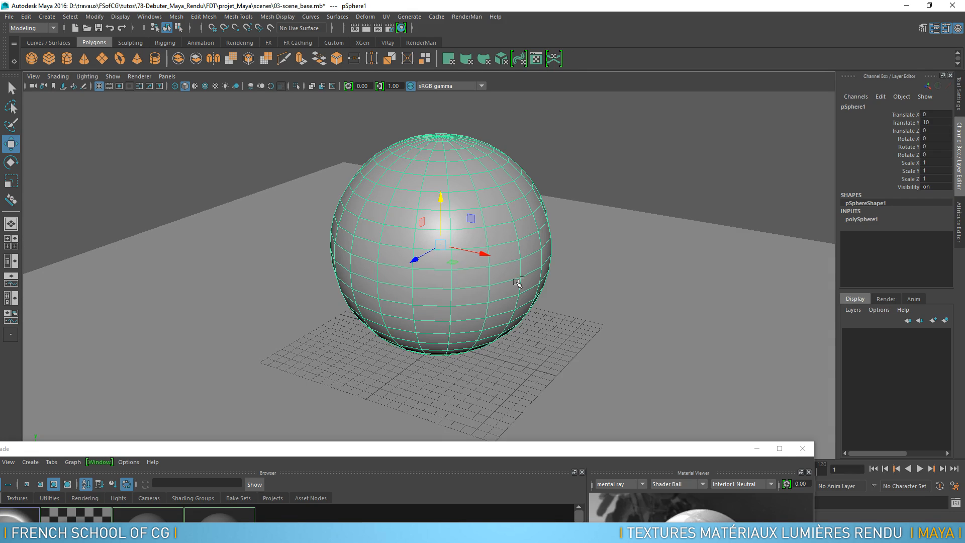
key(ctrl+a)
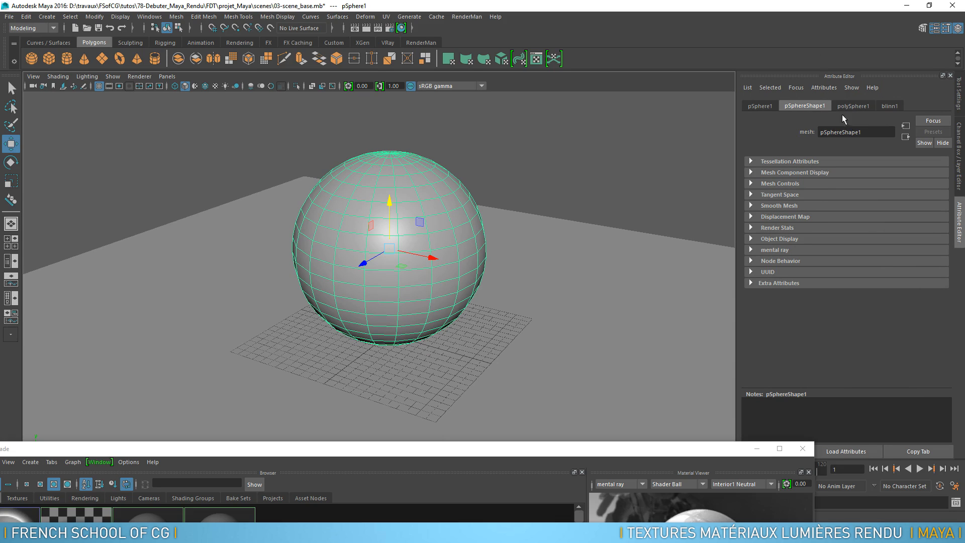
click(891, 106)
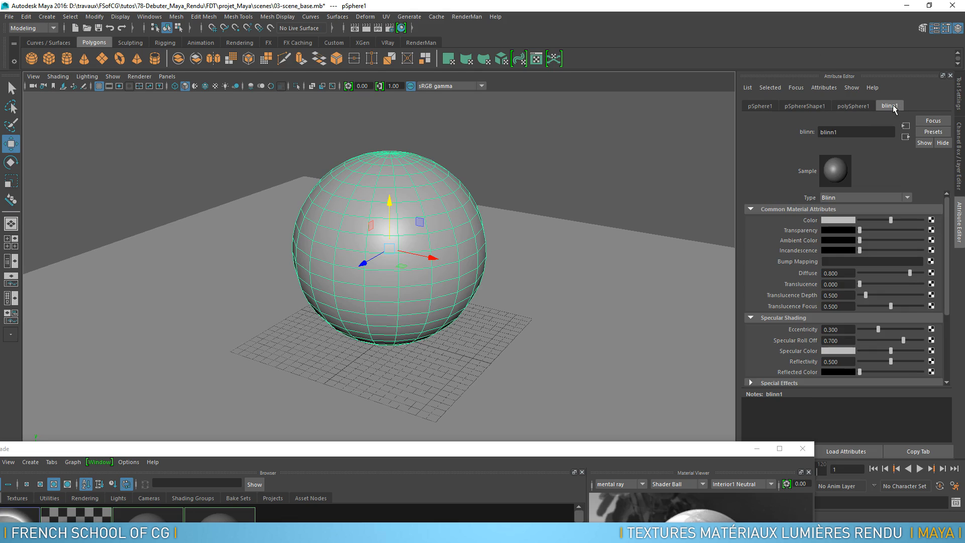
drag(683, 452, 599, 38)
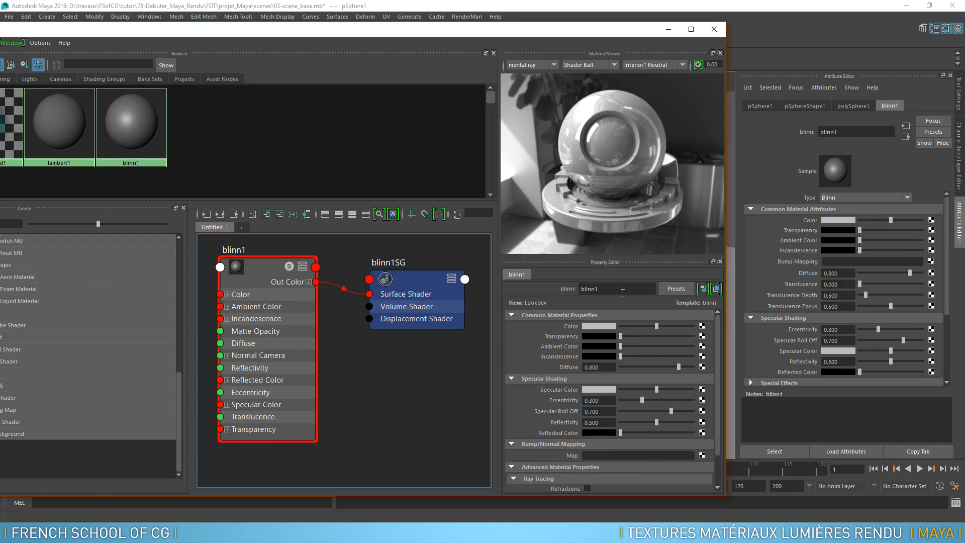
drag(514, 36, 705, 33)
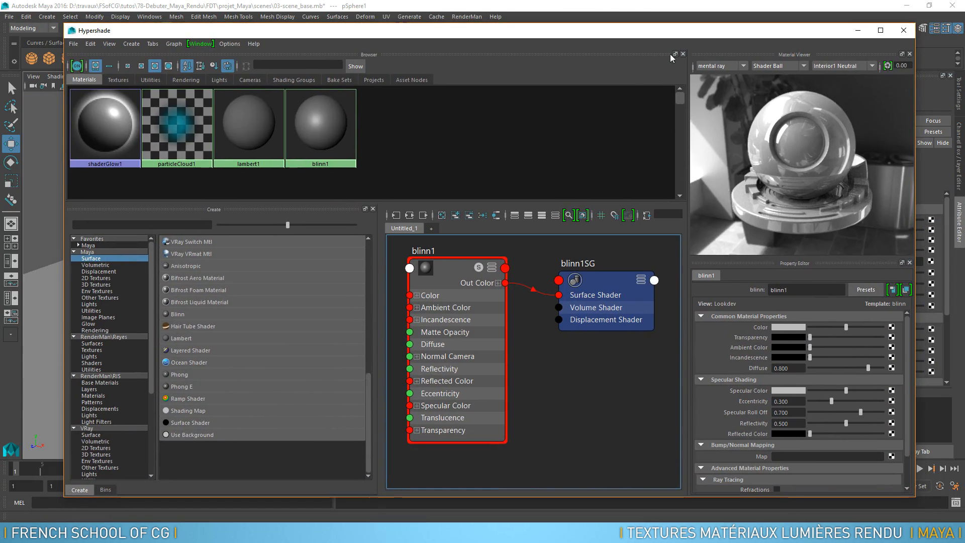